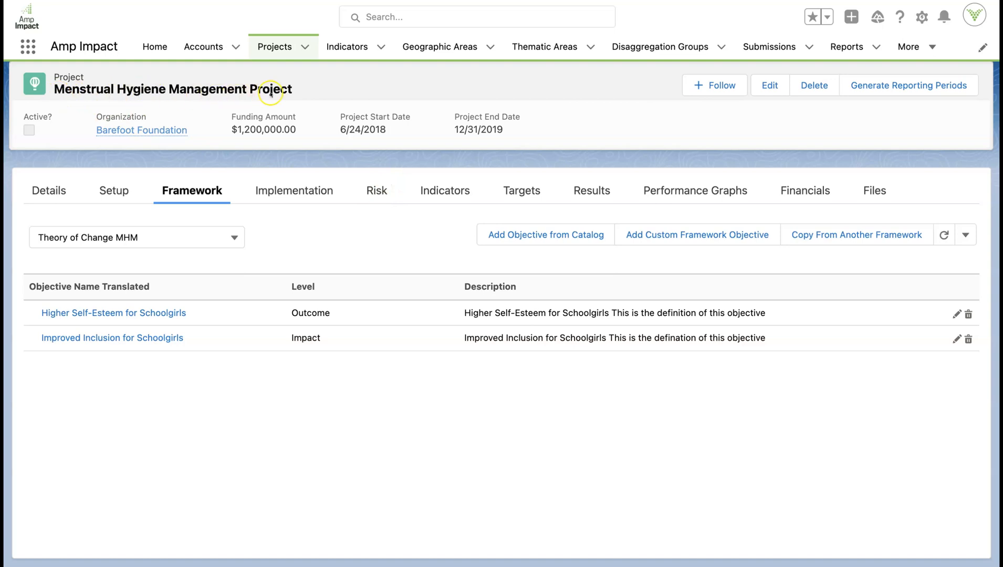
# Start copying from another framework, choosing Menstrual Hygiene Management Project as the project and MHM Program Framework as the source framework.
pyautogui.click(816, 237)
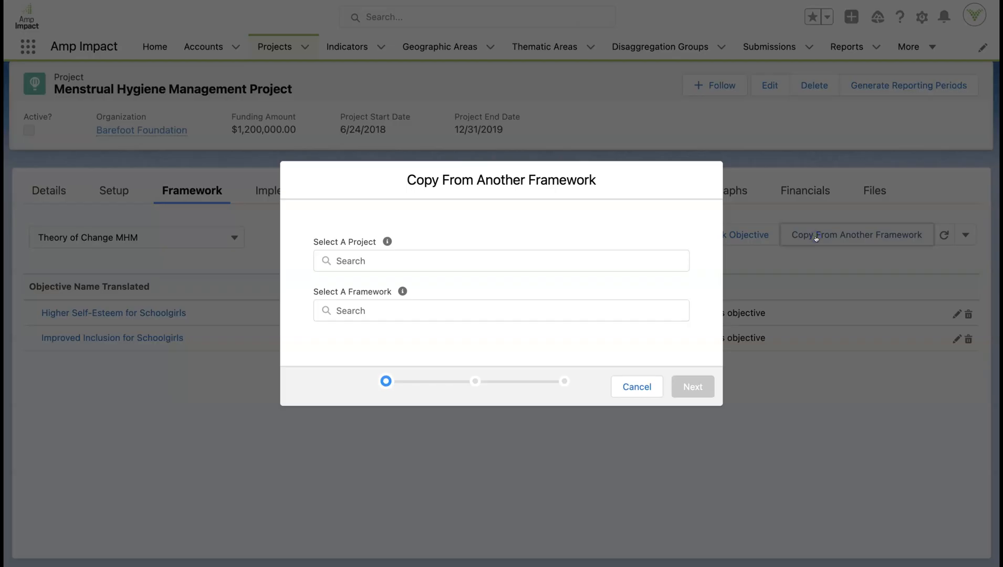
pyautogui.click(620, 257)
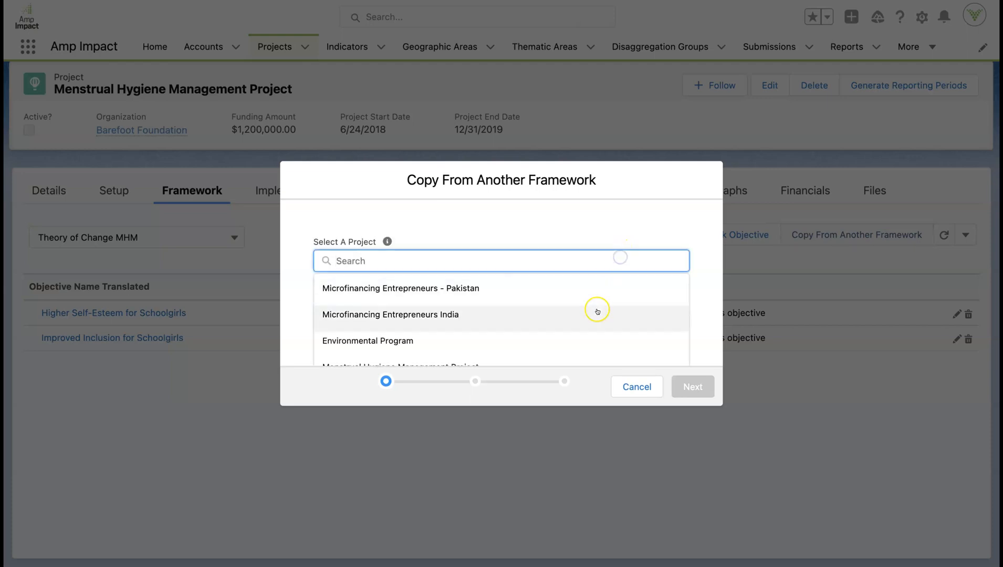
pyautogui.scroll(-2, 593, 311)
pyautogui.click(593, 331)
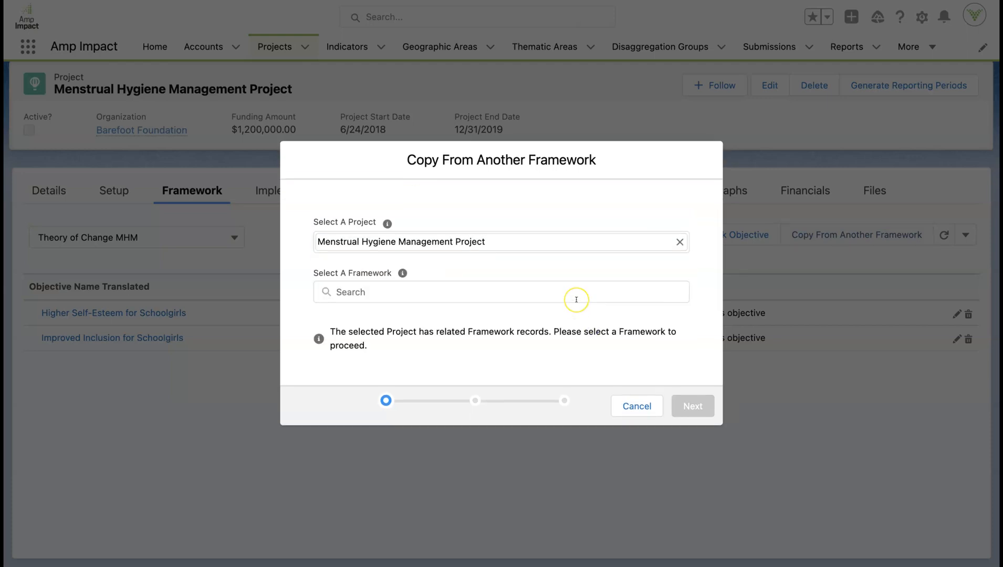
pyautogui.click(391, 289)
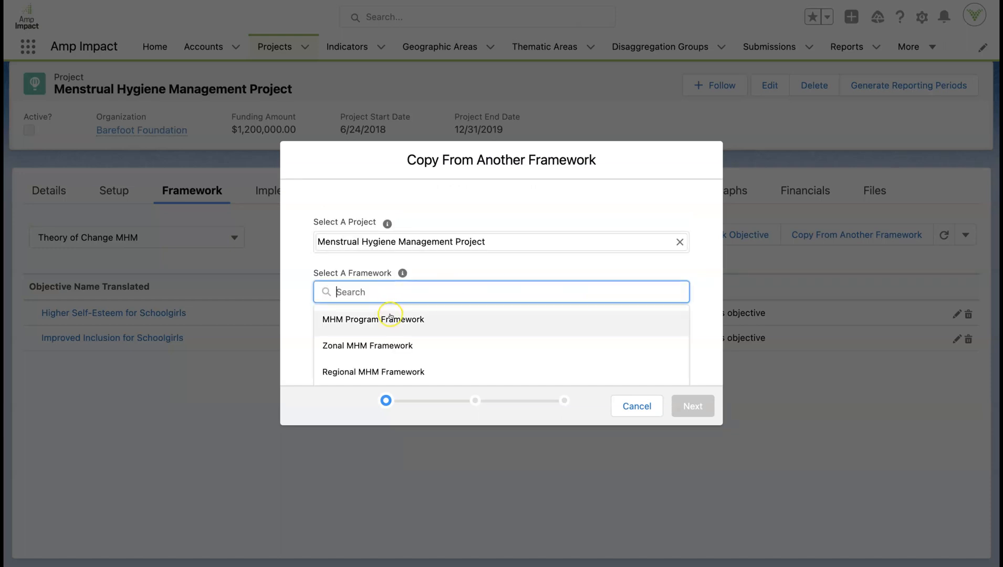
pyautogui.click(390, 320)
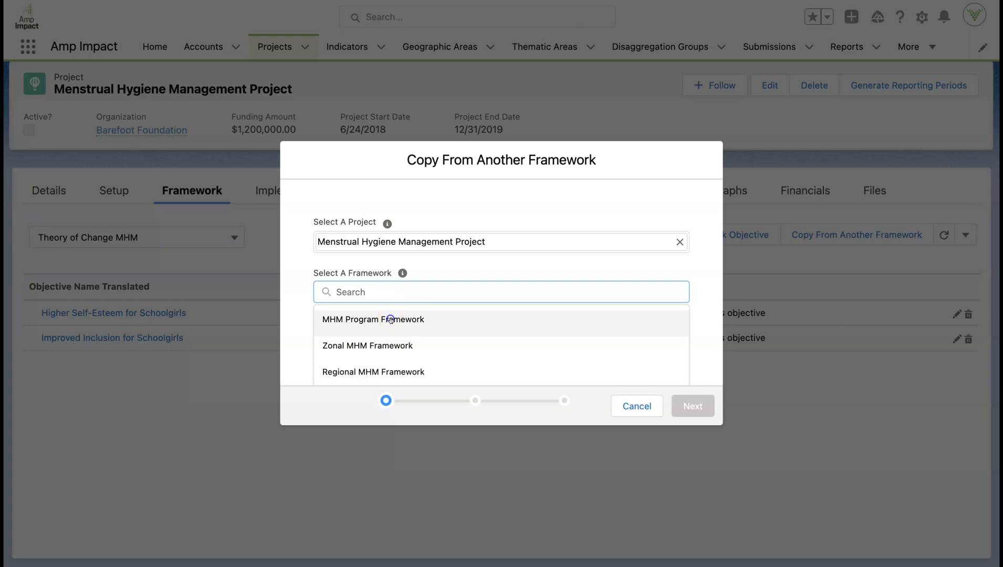
pyautogui.click(695, 388)
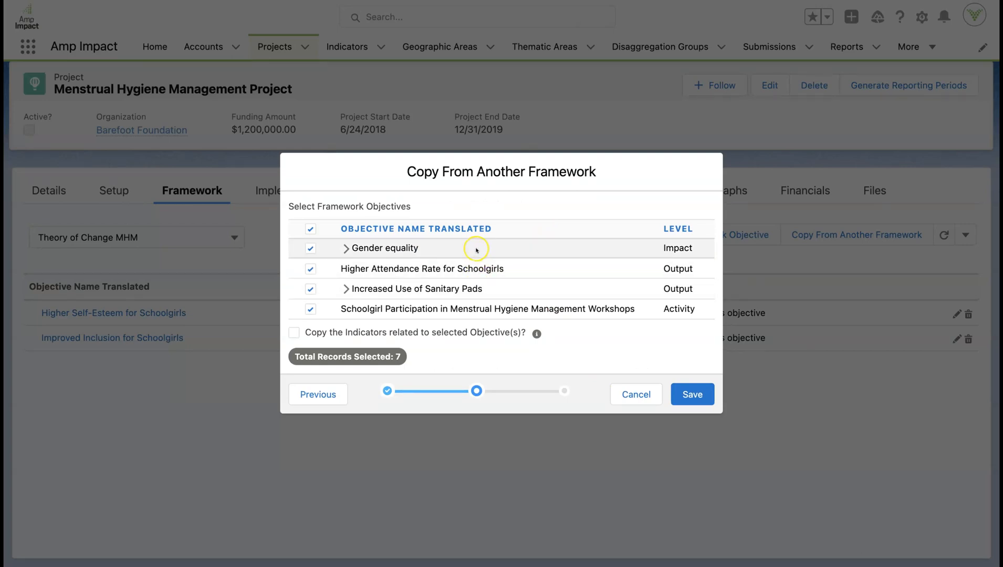
# Exclude only the Schoolgirl Participation in Menstrual Hygiene Management Workshops objective, include the related indicators in the copy, and proceed to indicator selection.
pyautogui.click(309, 269)
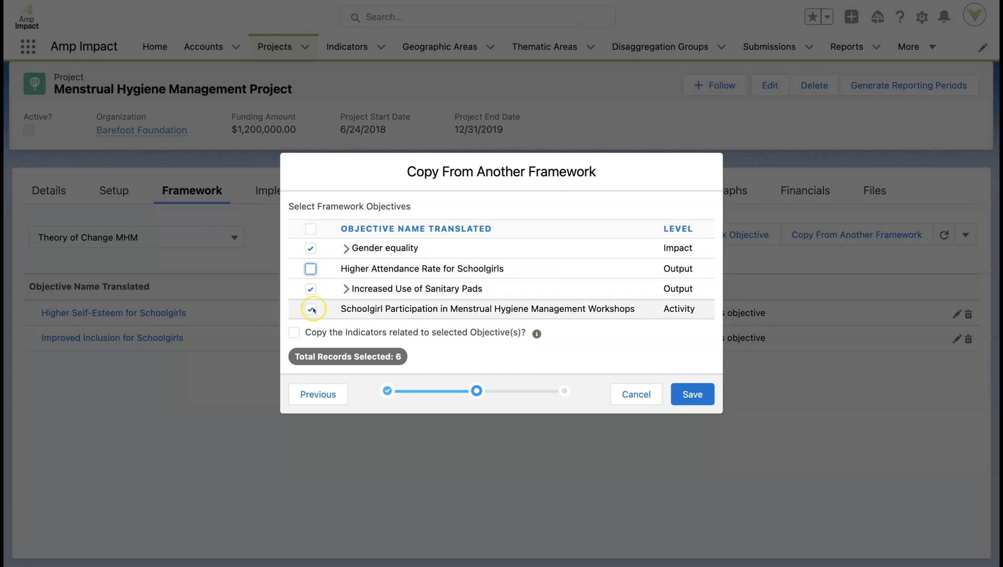
pyautogui.click(312, 309)
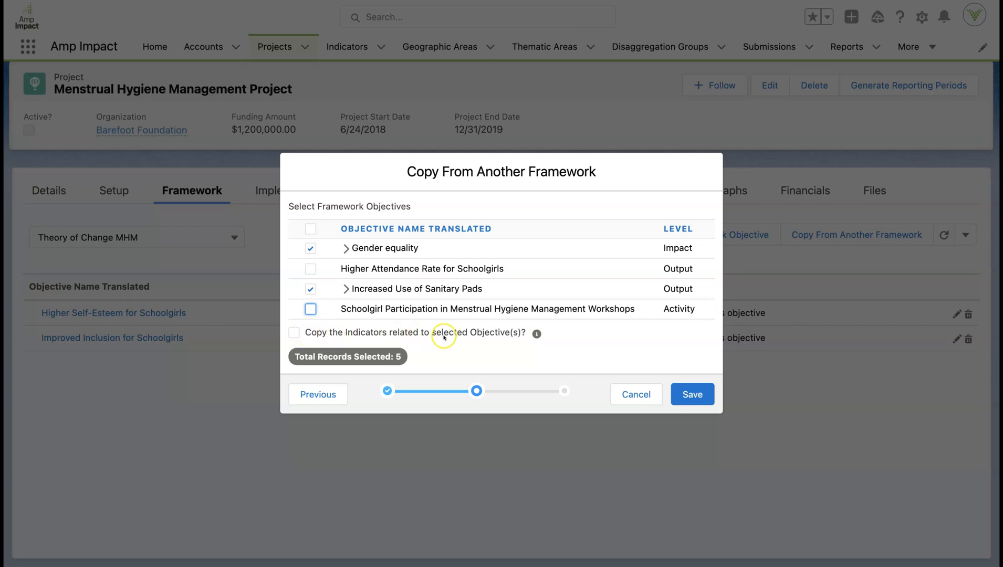
pyautogui.click(310, 269)
pyautogui.click(294, 334)
pyautogui.click(692, 394)
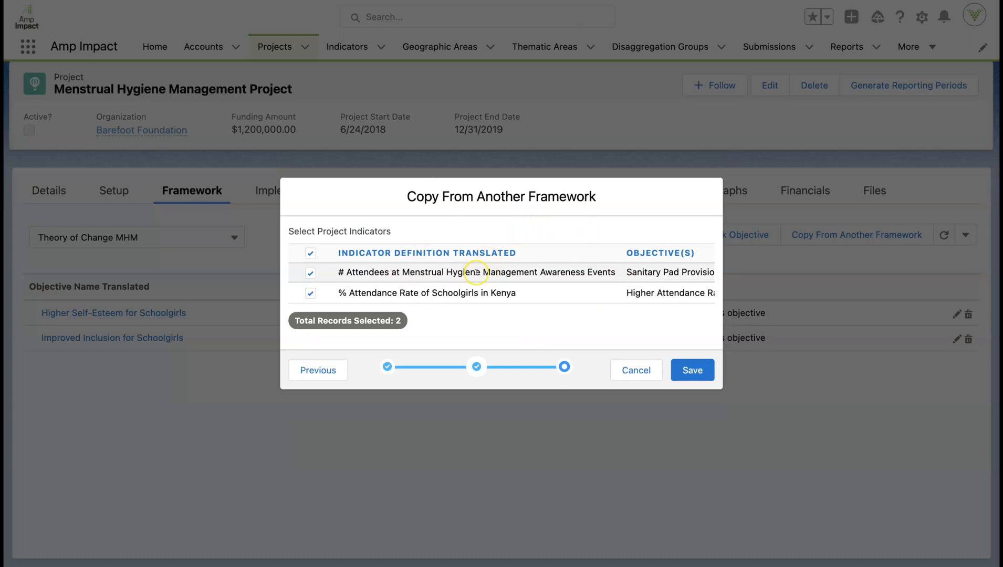
# Exclude the % Attendance Rate of Schoolgirls in Kenya indicator and save the framework copy.
pyautogui.click(310, 293)
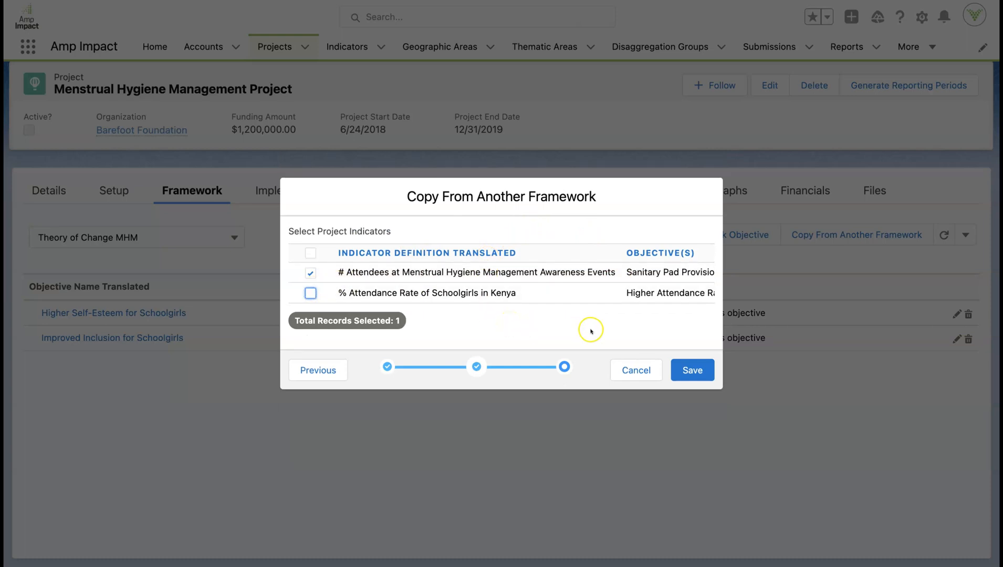
pyautogui.click(685, 369)
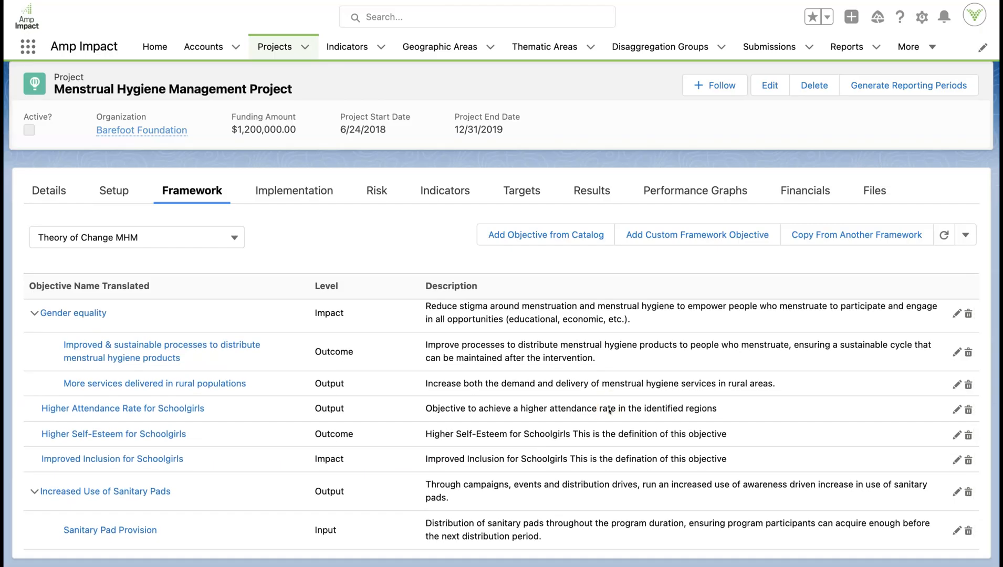
pyautogui.click(607, 353)
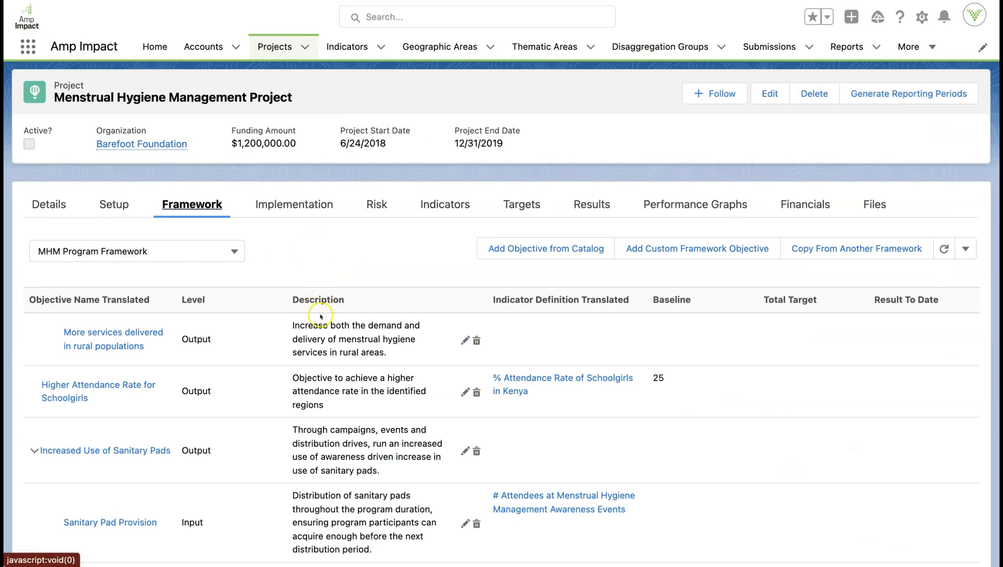
# Turn on Hide Indicator Columns for the manageLogFrames component on the Project page in Lightning App Builder.
pyautogui.scroll(-2, 321, 328)
pyautogui.scroll(3, 307, 336)
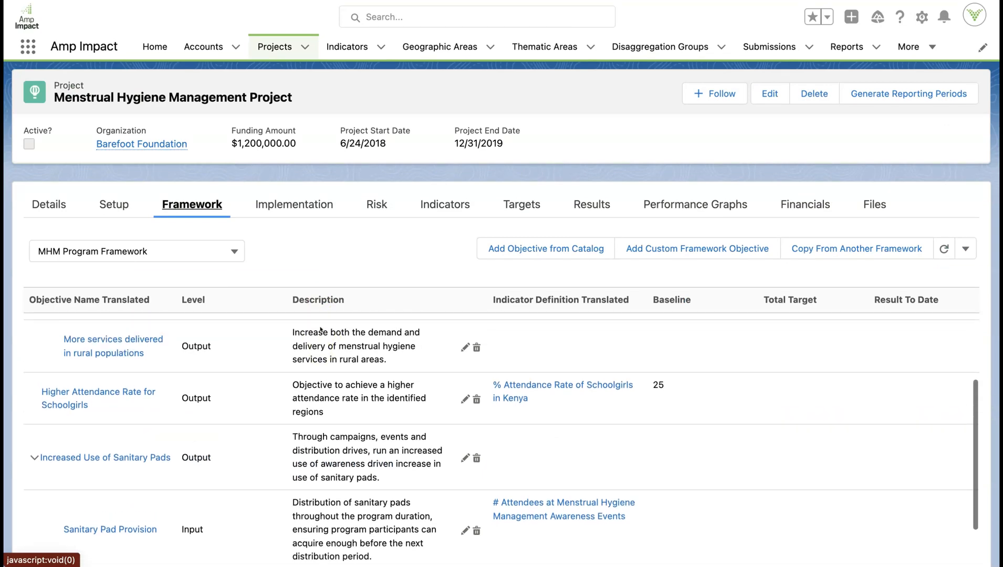
pyautogui.scroll(-2, 297, 344)
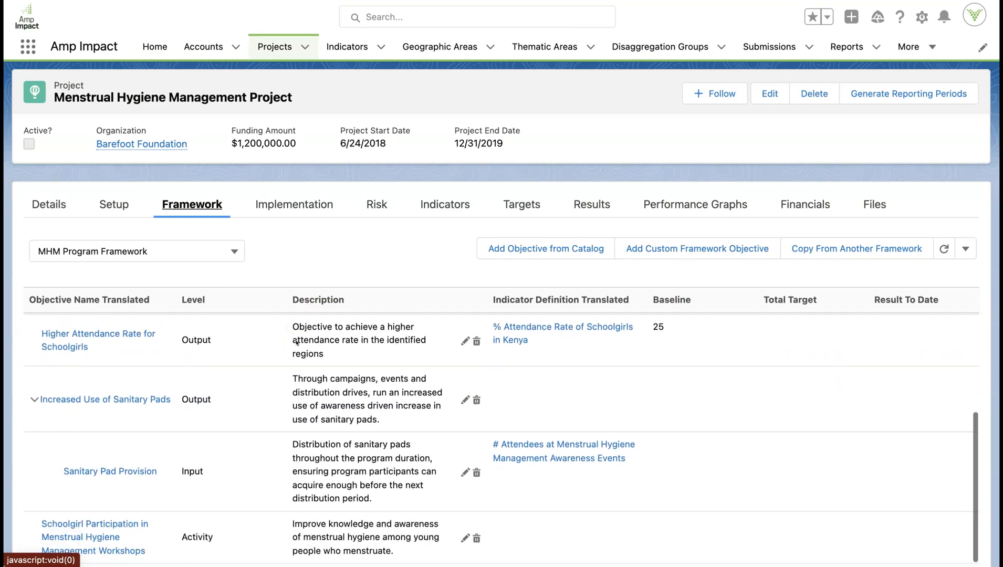
pyautogui.scroll(3, 296, 343)
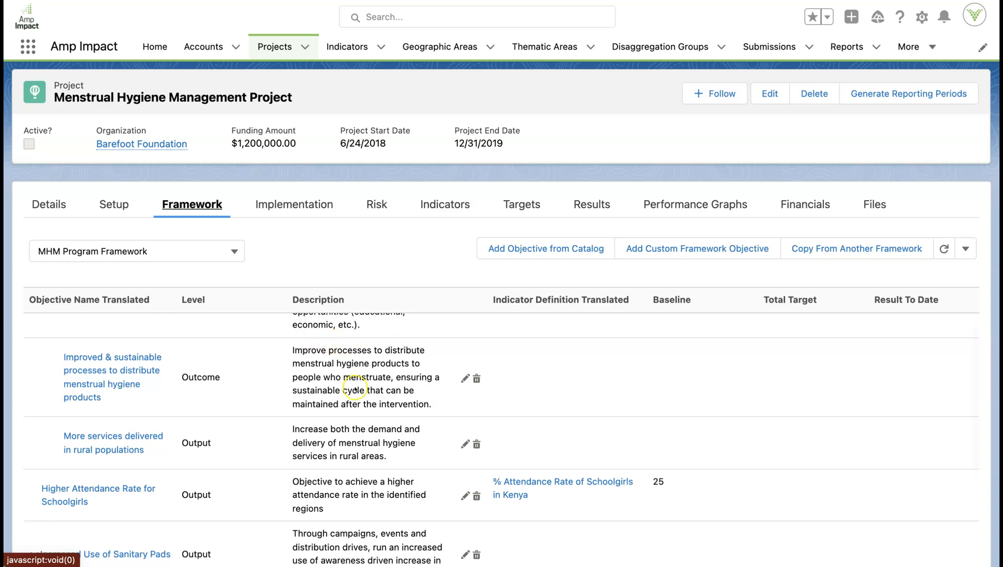
pyautogui.scroll(-2, 356, 390)
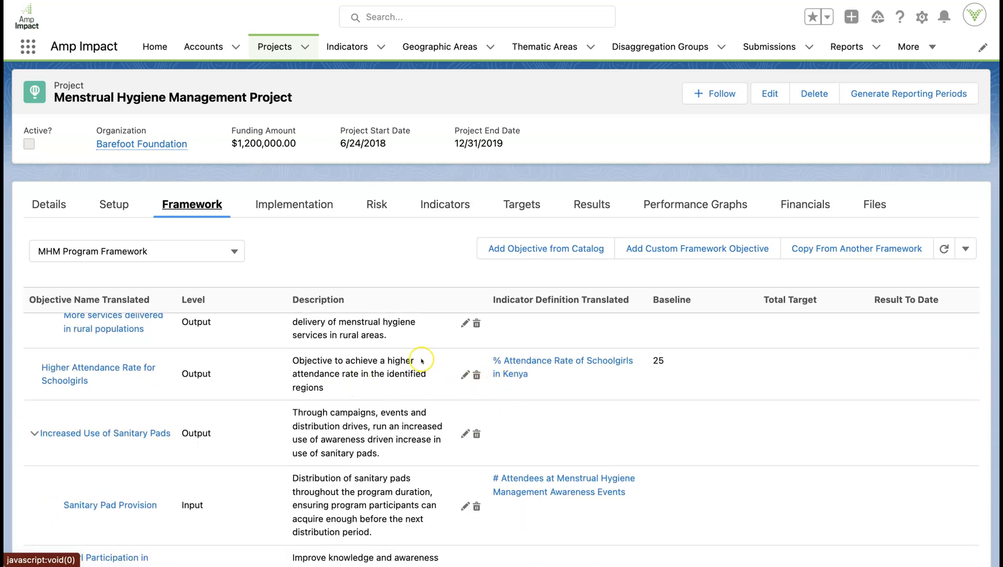
pyautogui.scroll(3, 422, 361)
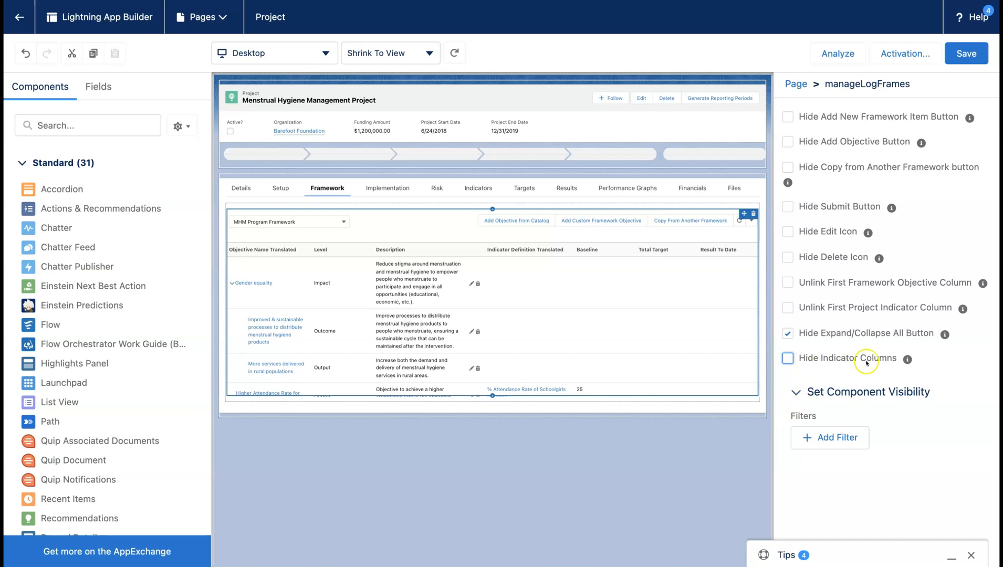
pyautogui.click(788, 358)
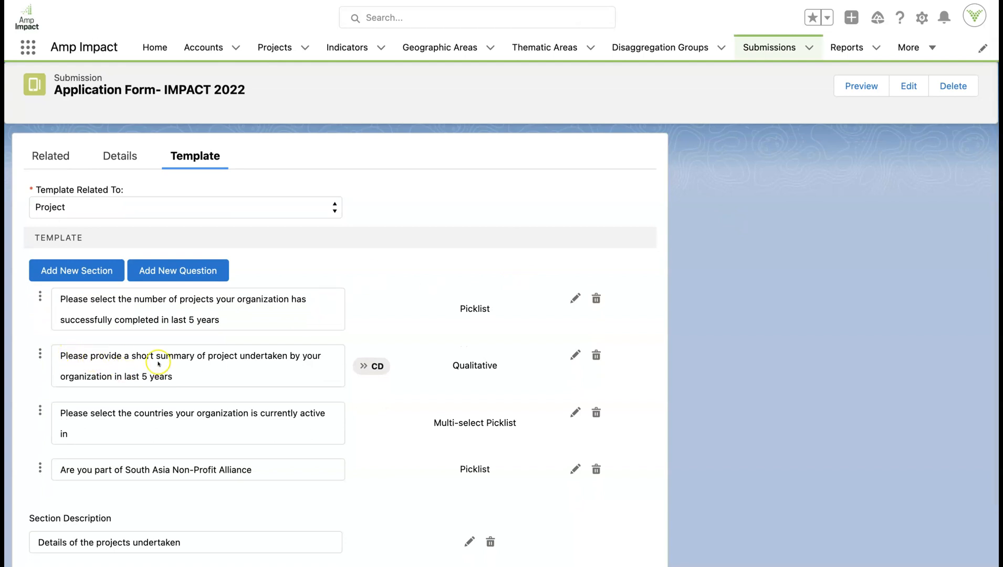
# Open the template question asking for a short project summary for editing and review its conditional display criteria.
pyautogui.moveTo(366, 369)
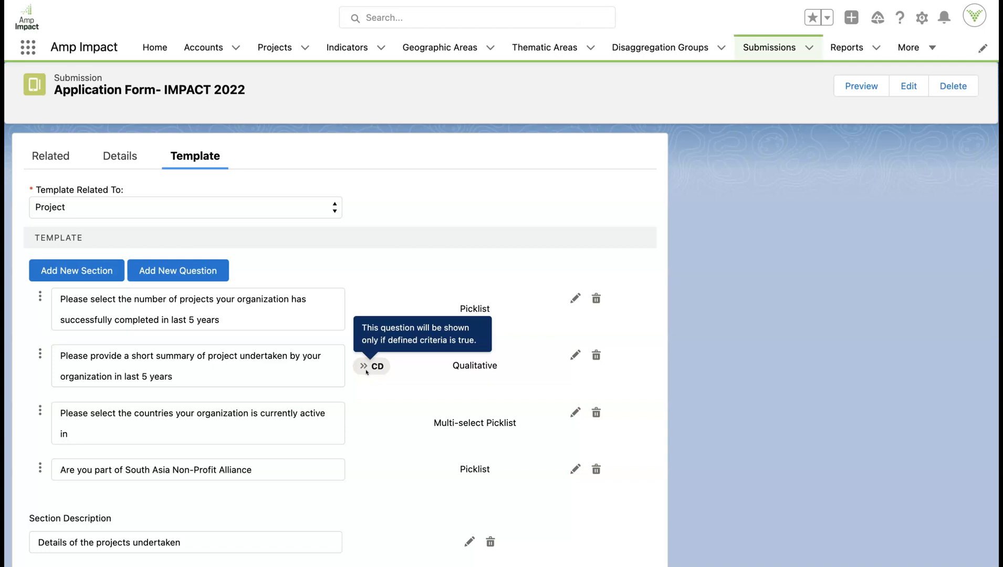
pyautogui.click(575, 356)
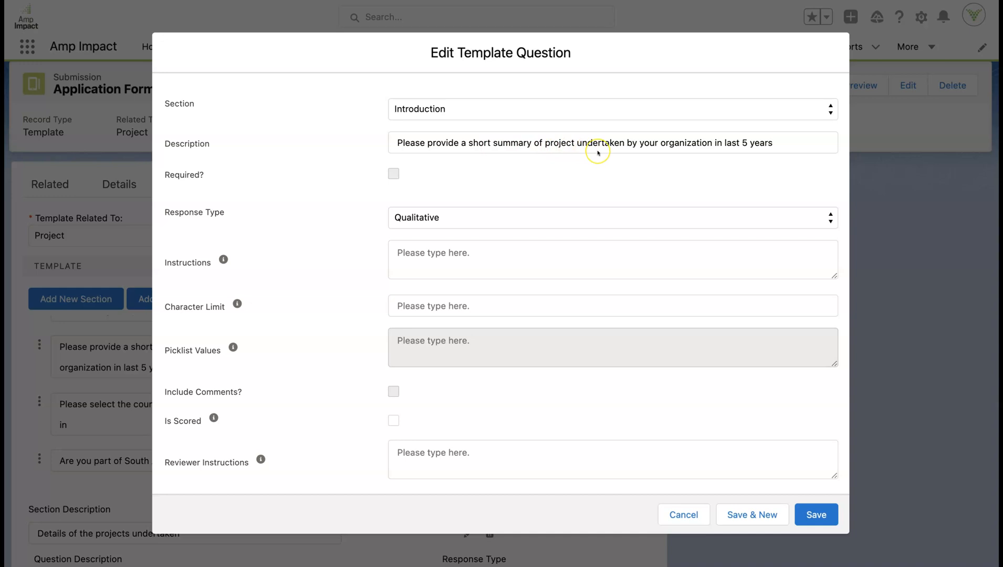
pyautogui.scroll(-5, 544, 314)
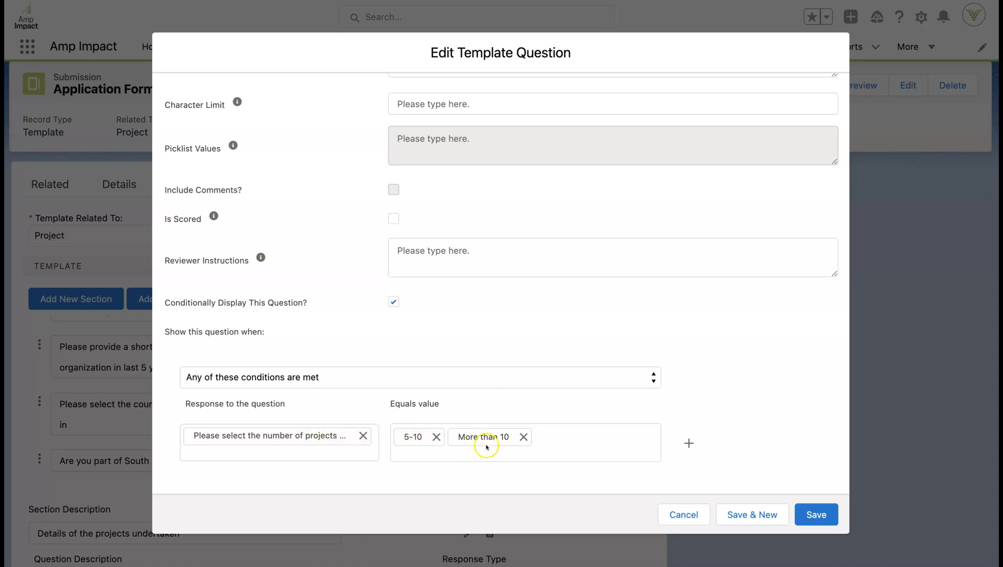
pyautogui.scroll(1, 460, 309)
pyautogui.scroll(5, 460, 309)
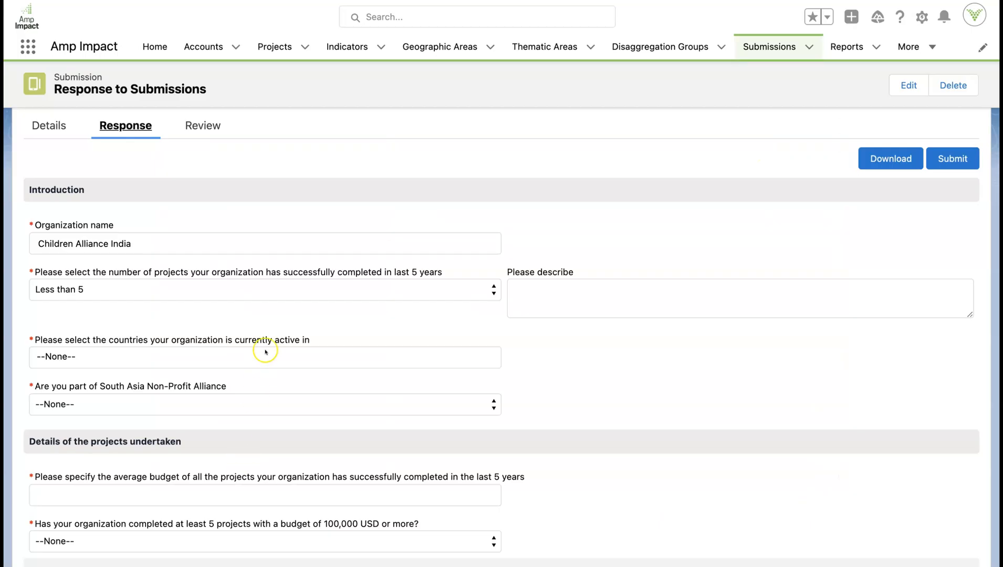
# Answer the question on the number of projects successfully completed in the last 5 years with 5-10.
pyautogui.scroll(-2, 265, 349)
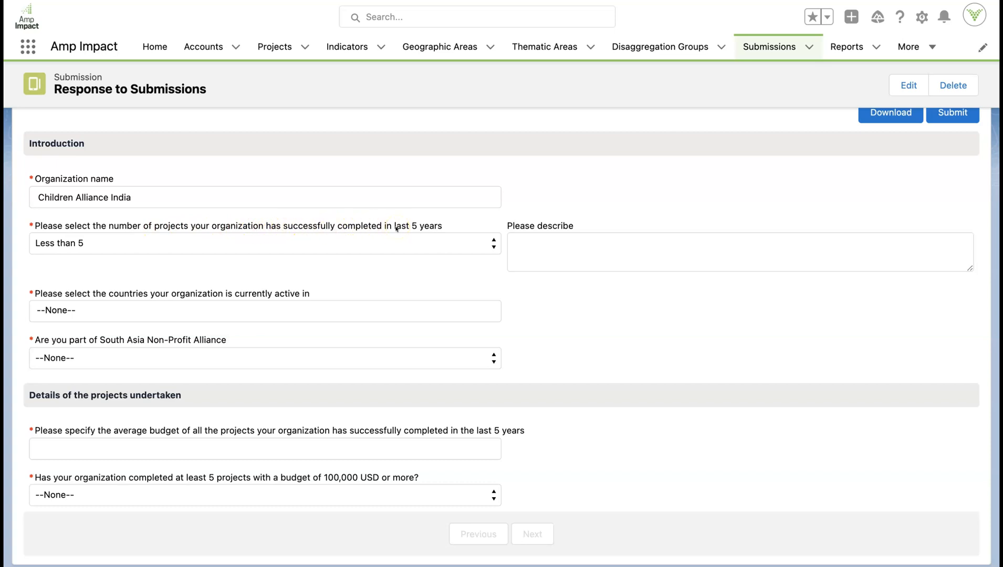
pyautogui.click(107, 247)
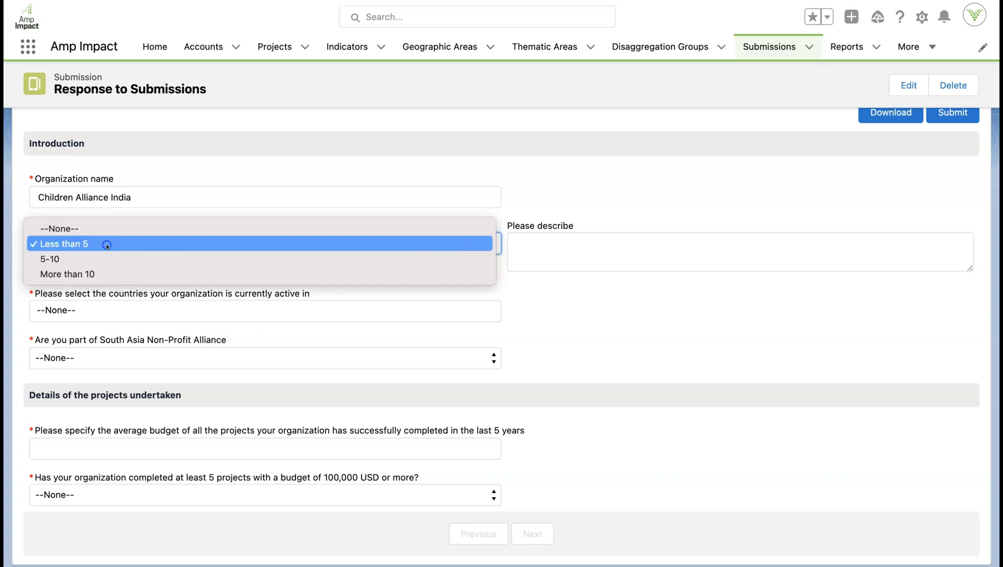
pyautogui.click(106, 258)
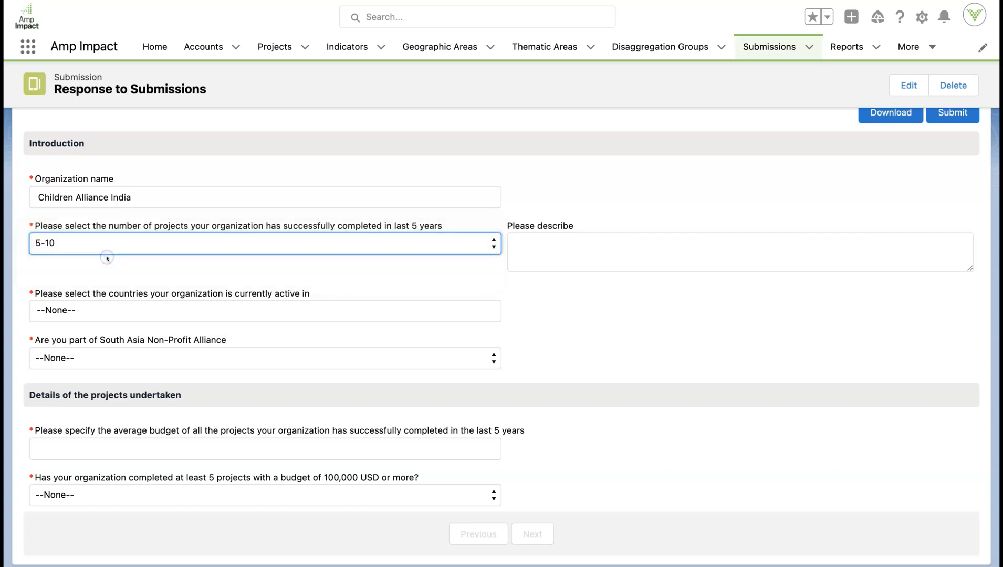
pyautogui.moveTo(30, 226); pyautogui.dragTo(424, 228)
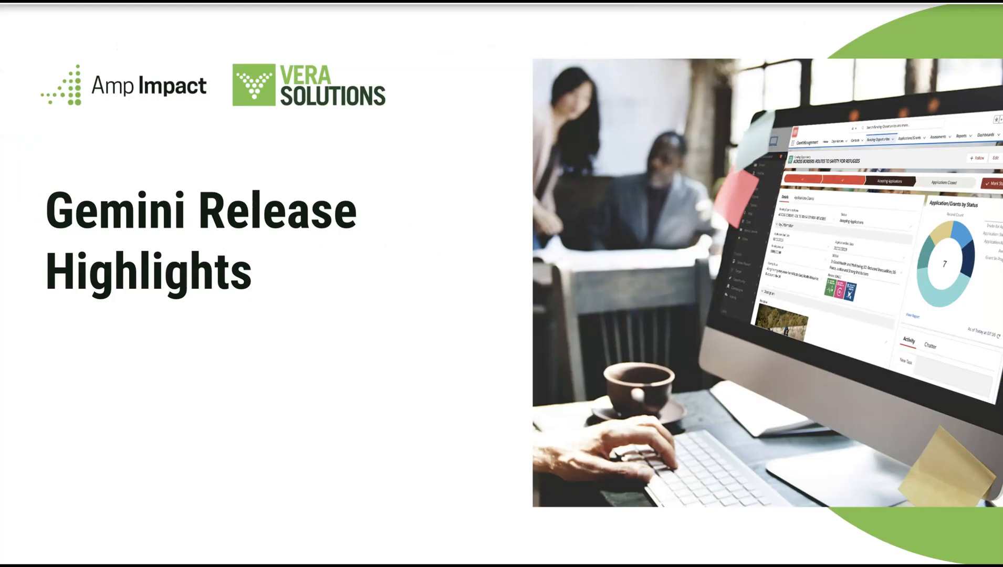